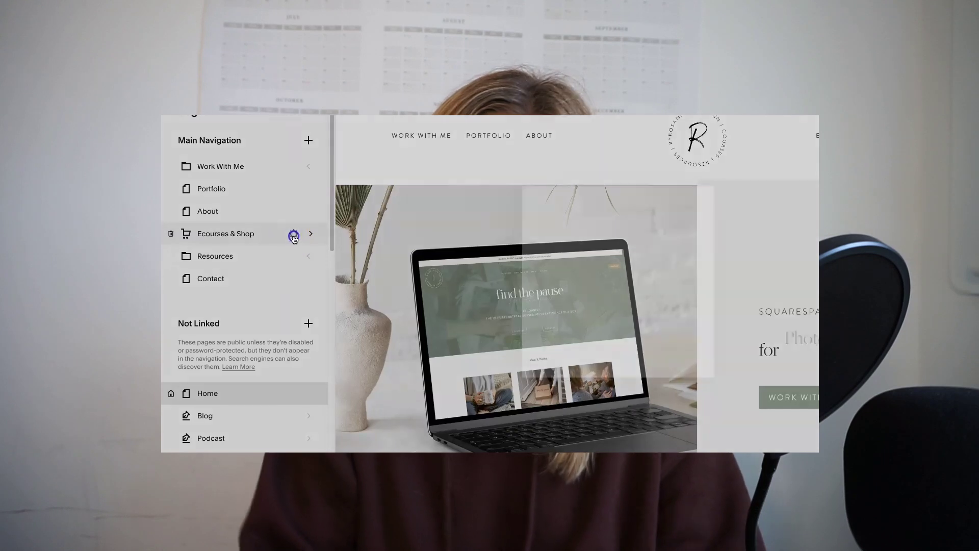
Open the Ecourses & Shop page settings and highlight its URL slug 'shop'
click(293, 235)
drag(603, 317, 536, 315)
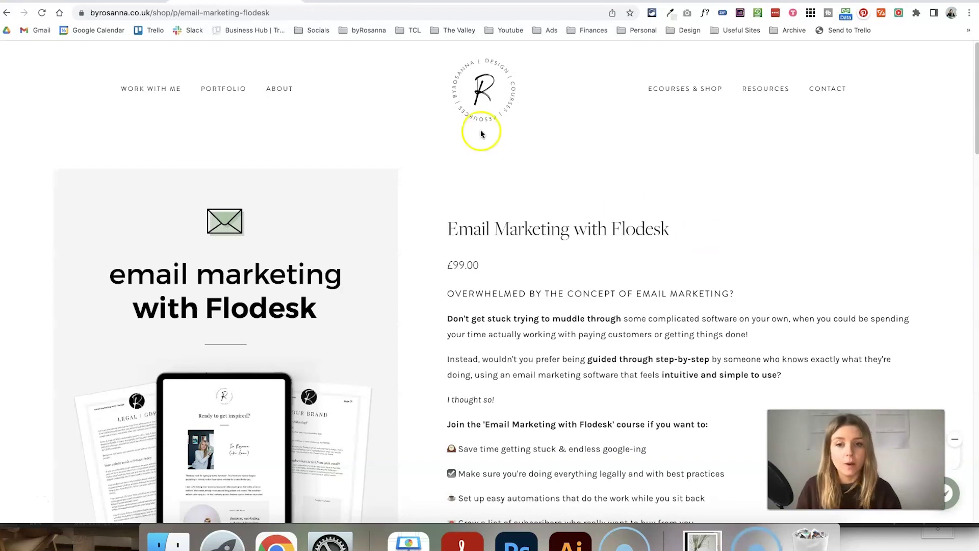
Show the Flodesk product page's full address, /shop/p/email-marketing-flodesk, in Chrome
click(209, 12)
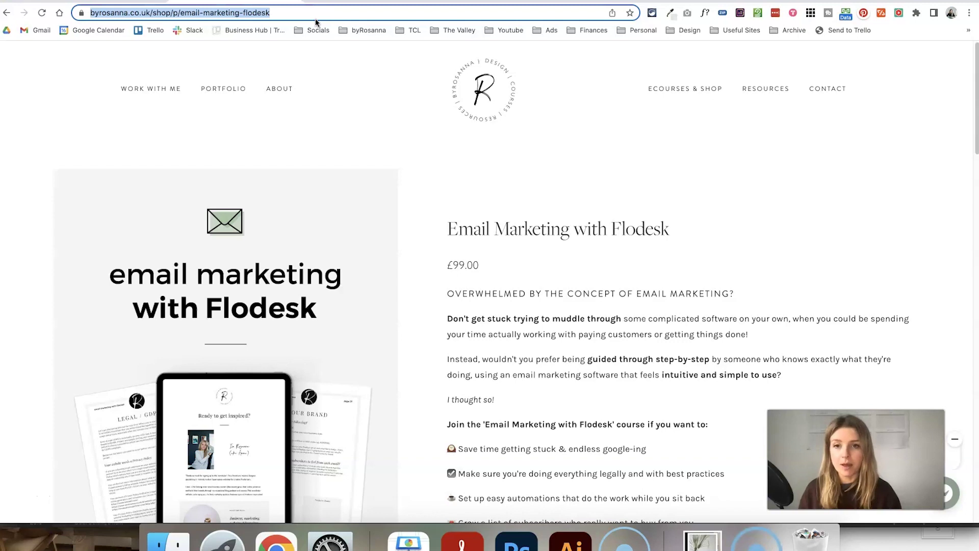
click(312, 139)
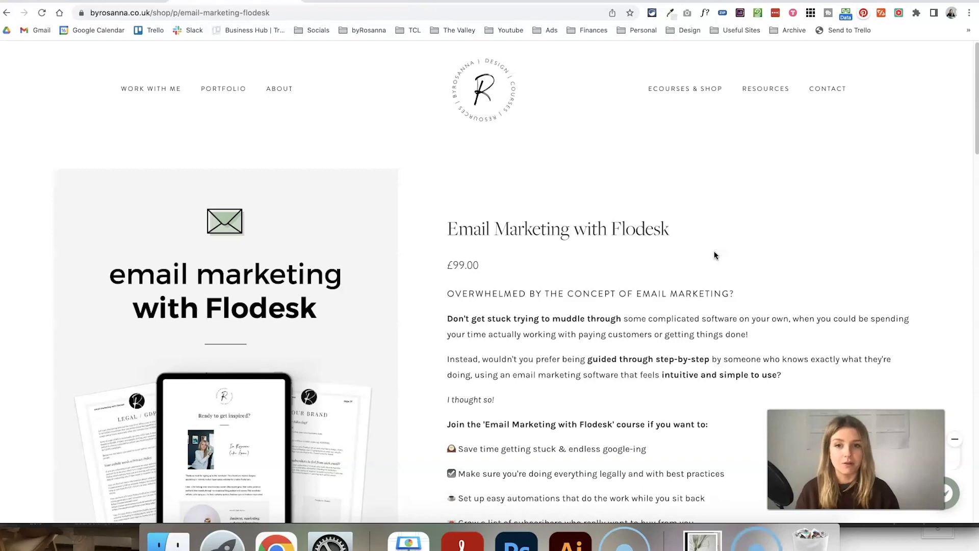
Go to Settings > Advanced > URL Mappings and scroll to the last redirect, line 117
click(114, 1)
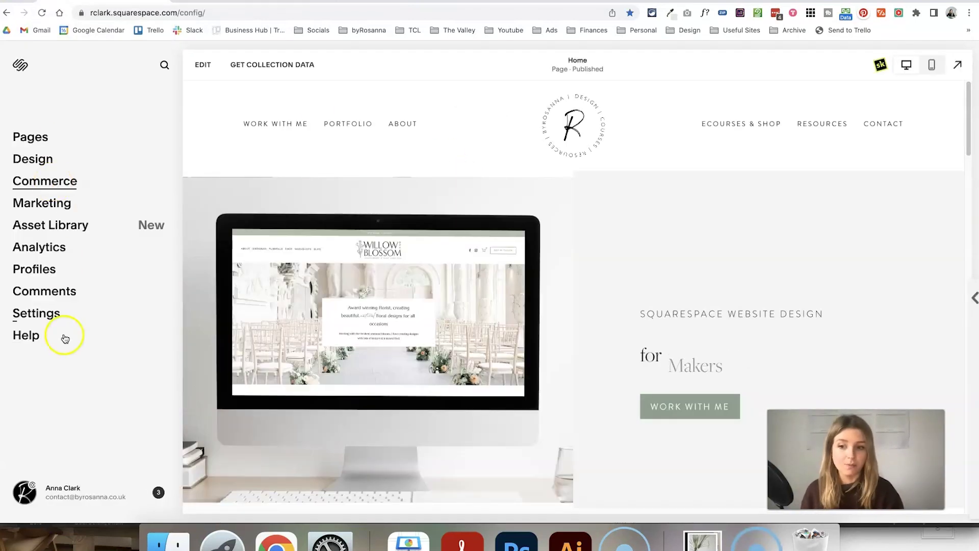
click(38, 313)
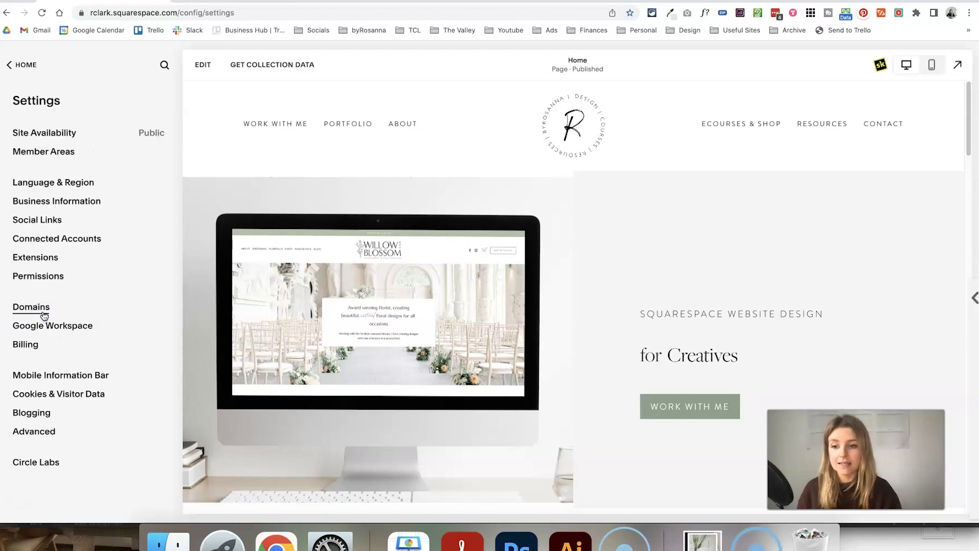
click(44, 431)
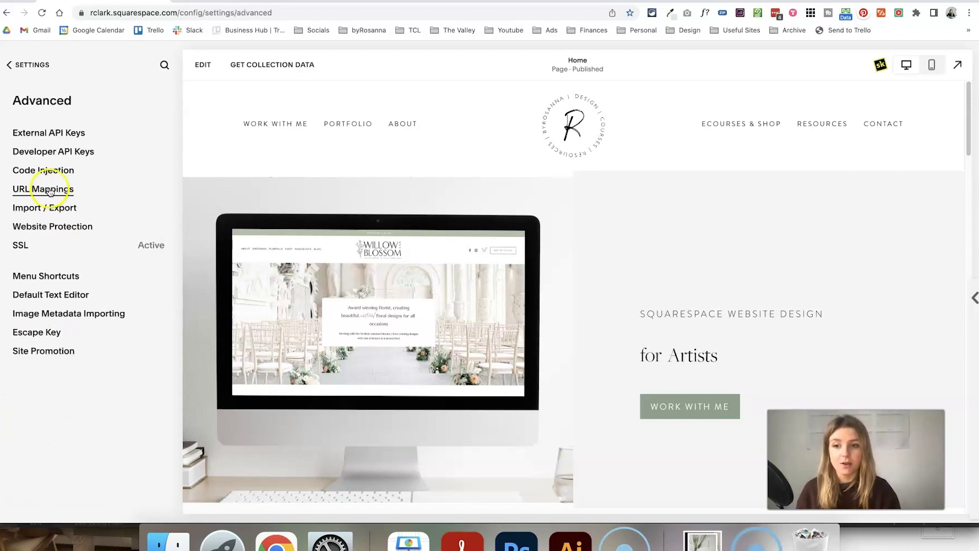
click(45, 189)
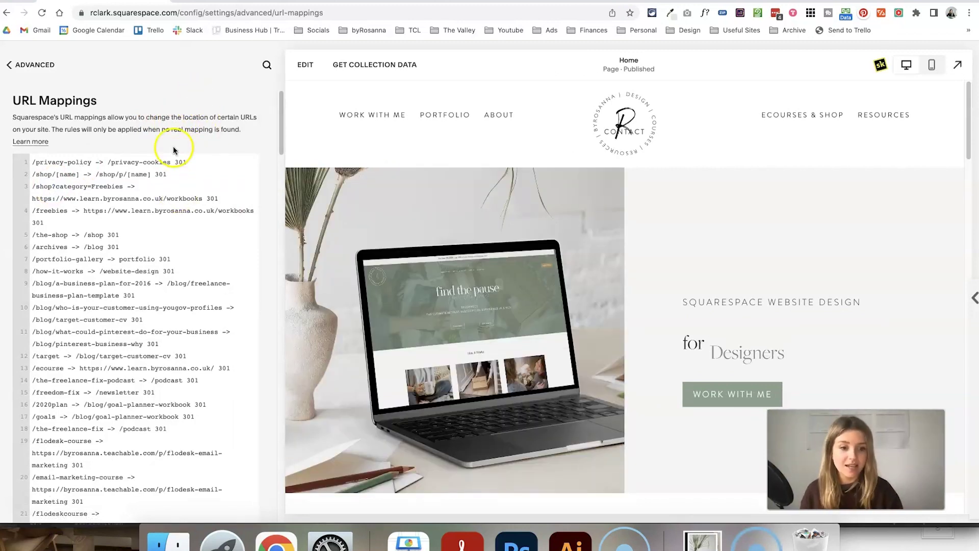
scroll(120, 320, down, 10)
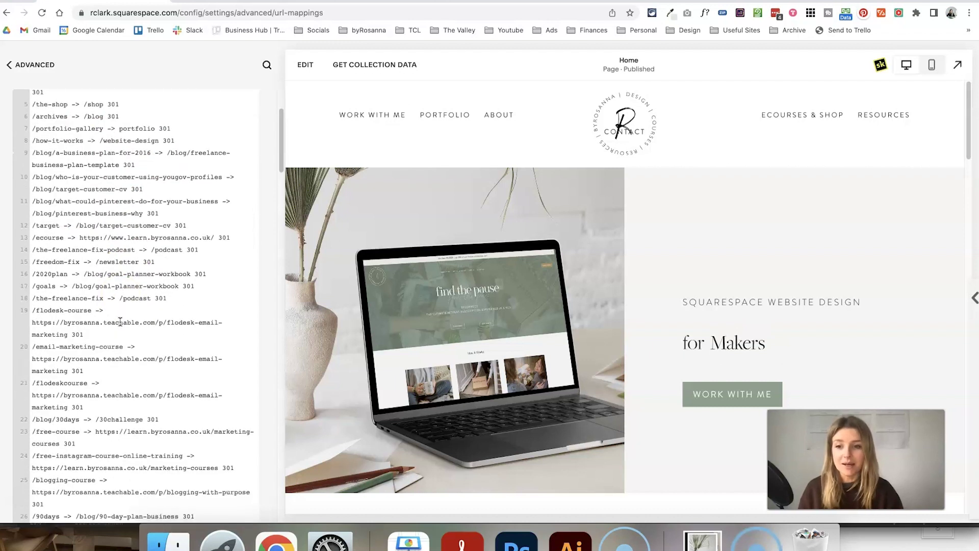
scroll(120, 320, up, 10)
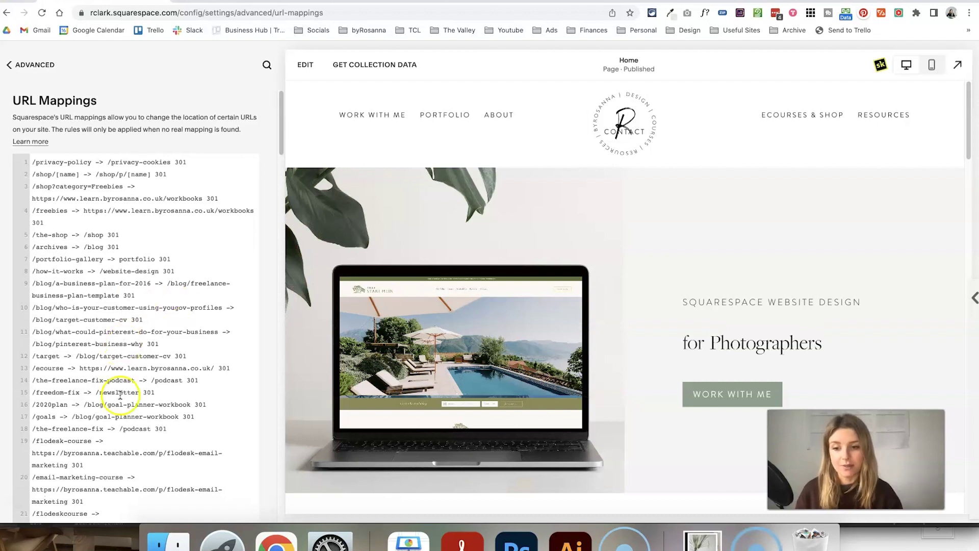
scroll(121, 400, down, 1)
scroll(121, 401, down, 10)
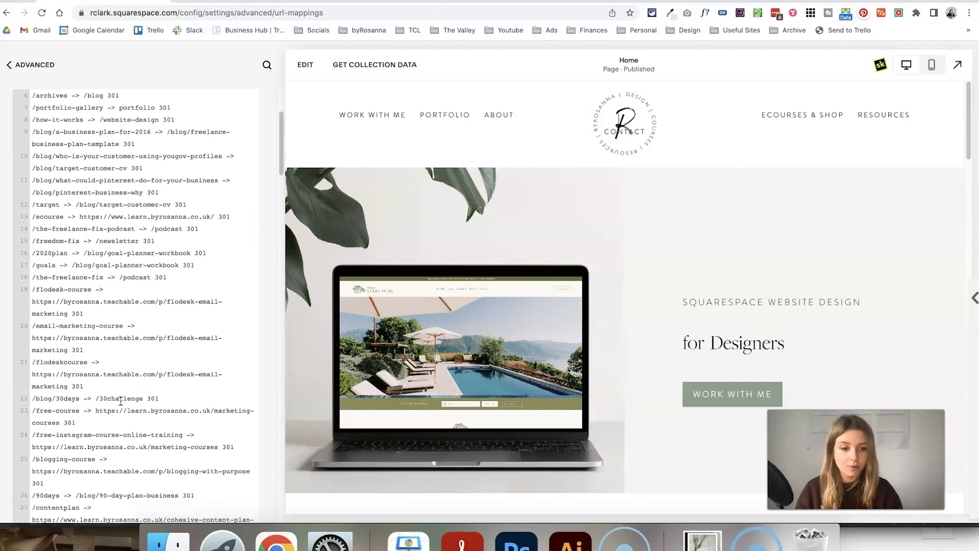
scroll(121, 400, down, 20)
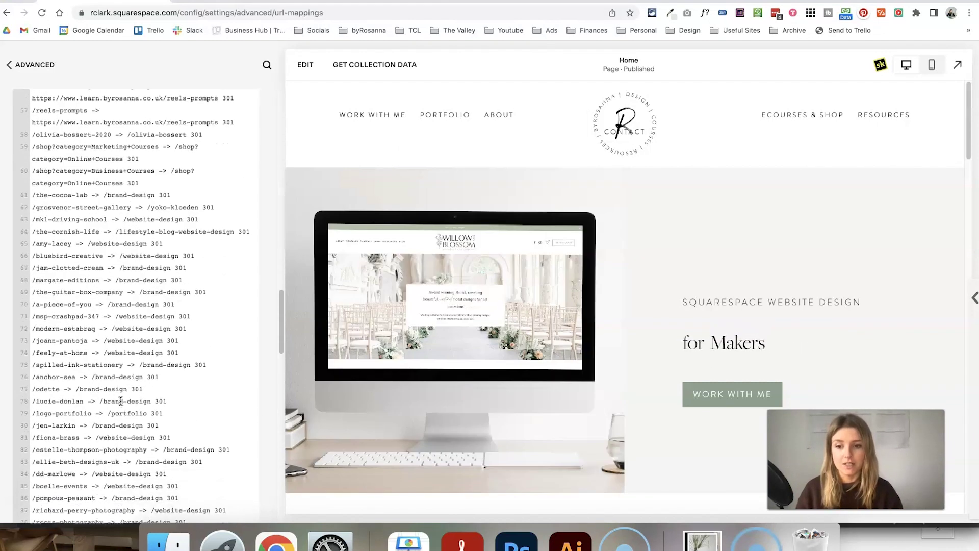
Add a new mapping line 118 beginning with /emf, checking the Flodesk product tab
scroll(120, 400, down, 6)
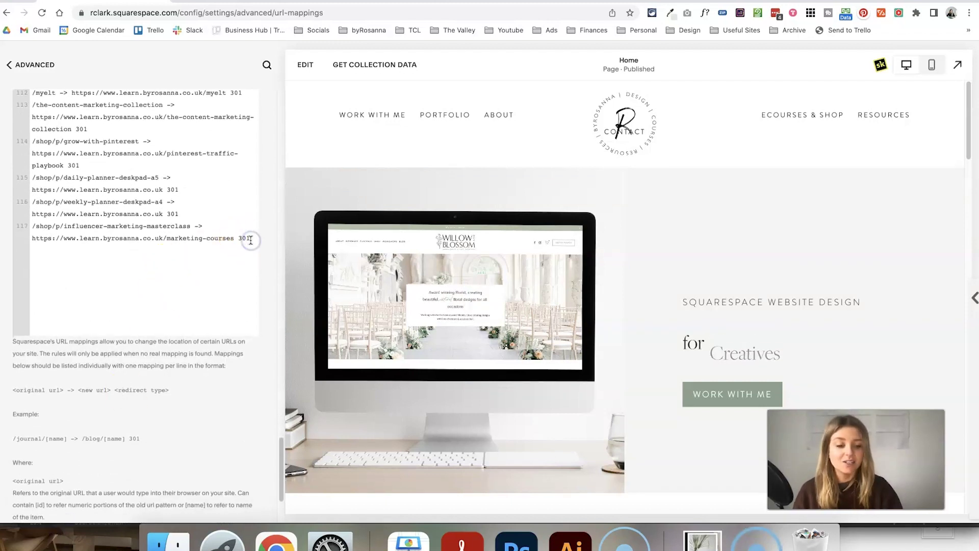
key(Return)
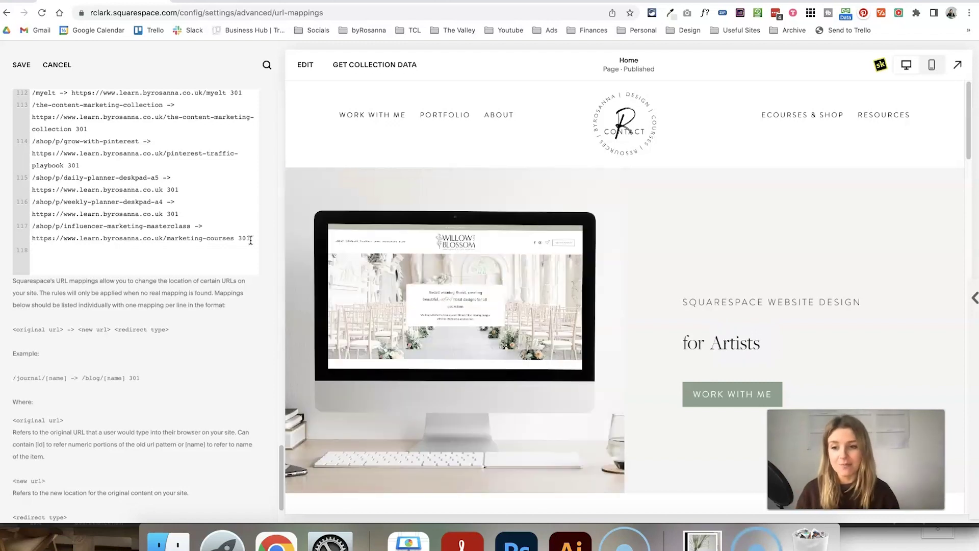
text(/e)
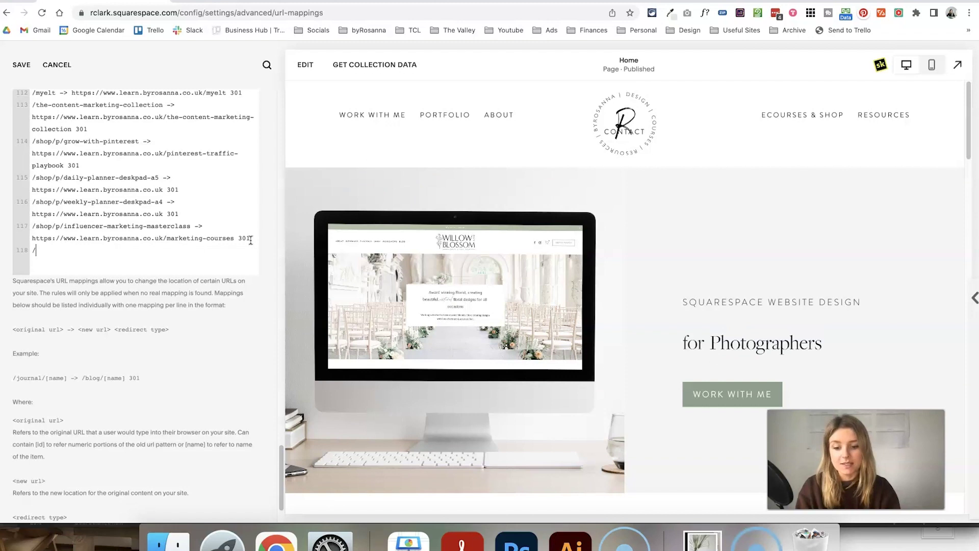
text(mf)
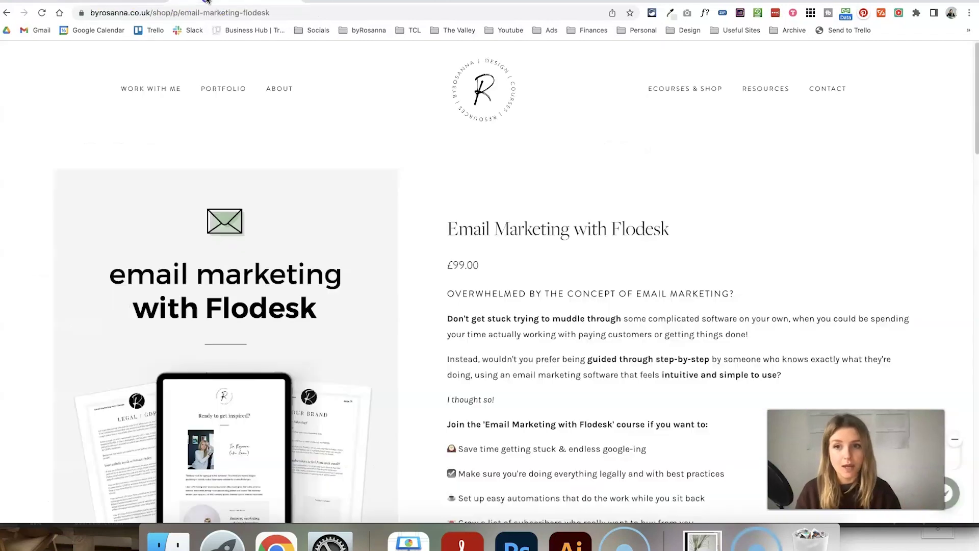
click(176, 4)
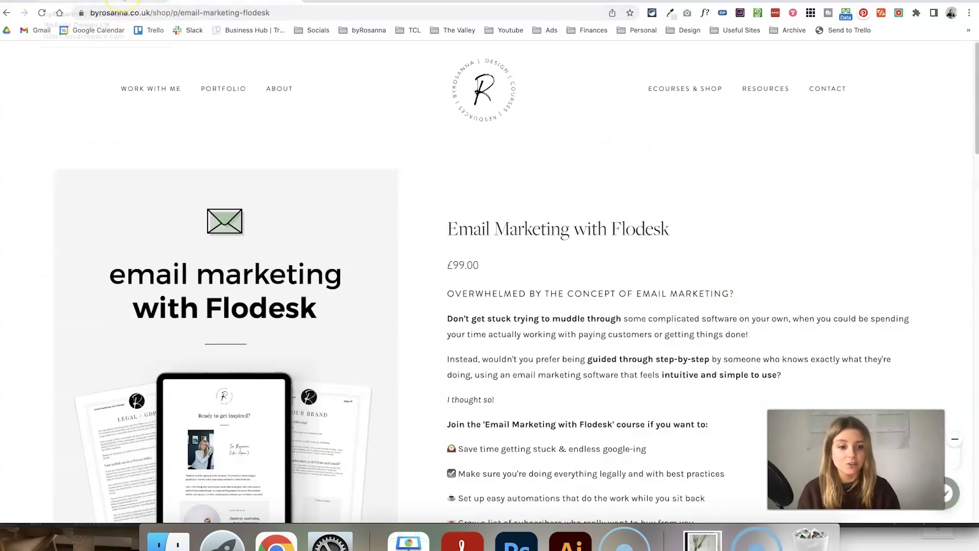
click(102, 4)
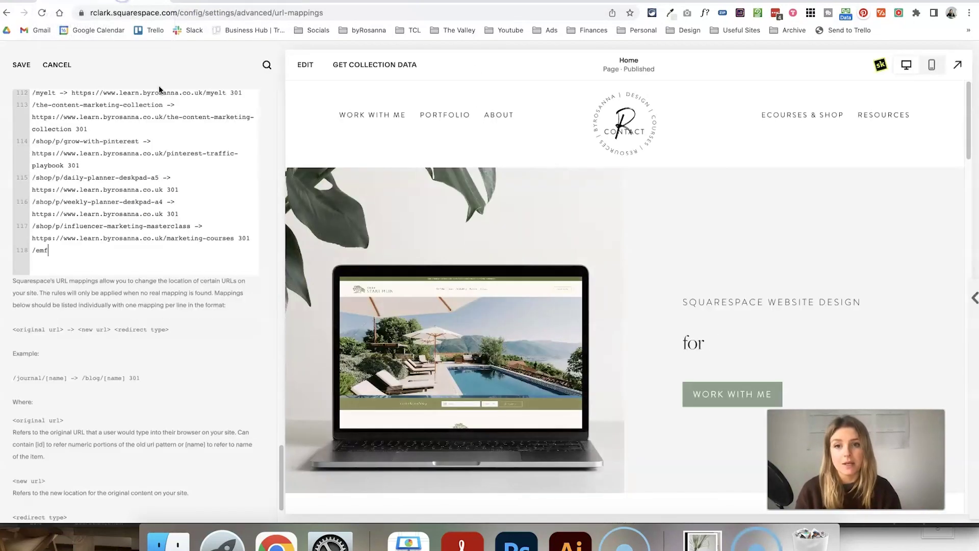
click(71, 253)
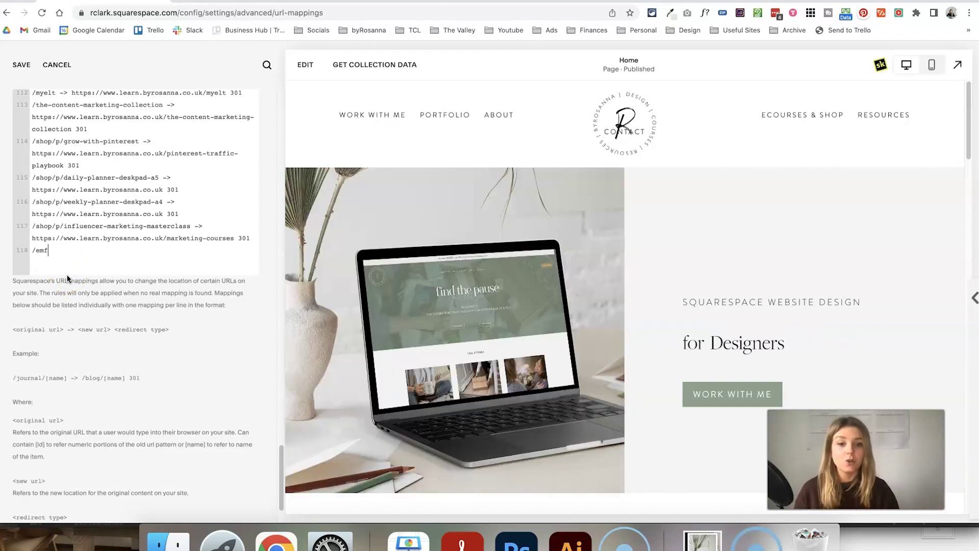
click(174, 2)
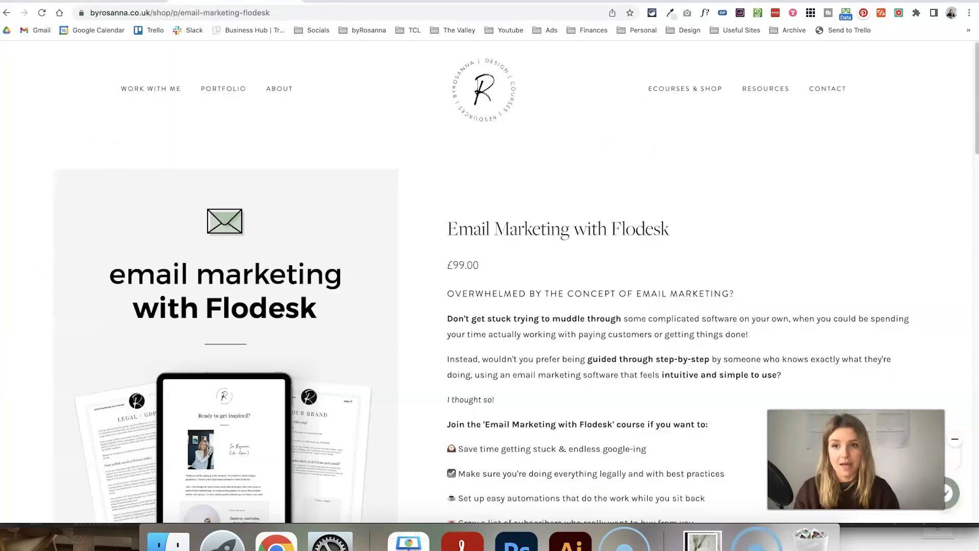
Following the help text's format, add '->' after /emf on line 118
click(121, 1)
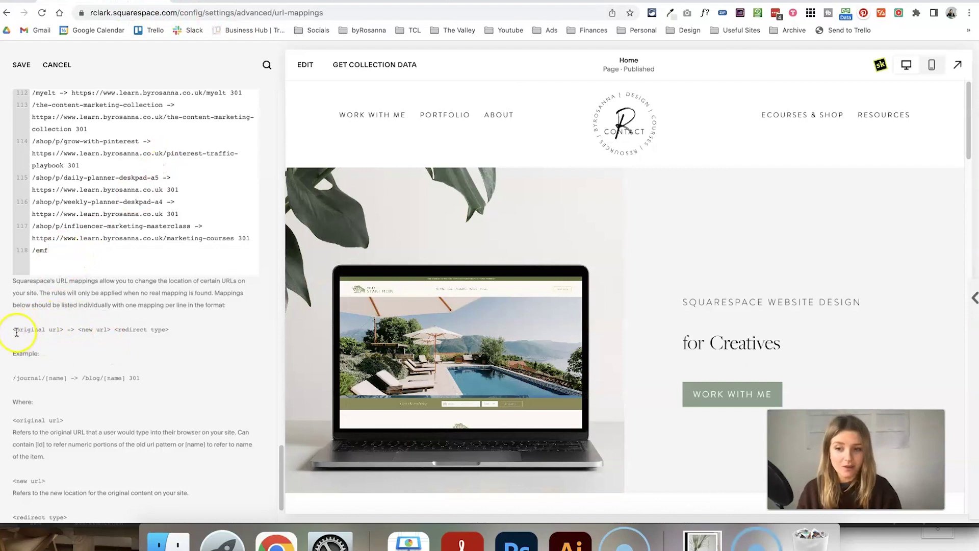
drag(13, 329, 126, 378)
click(162, 378)
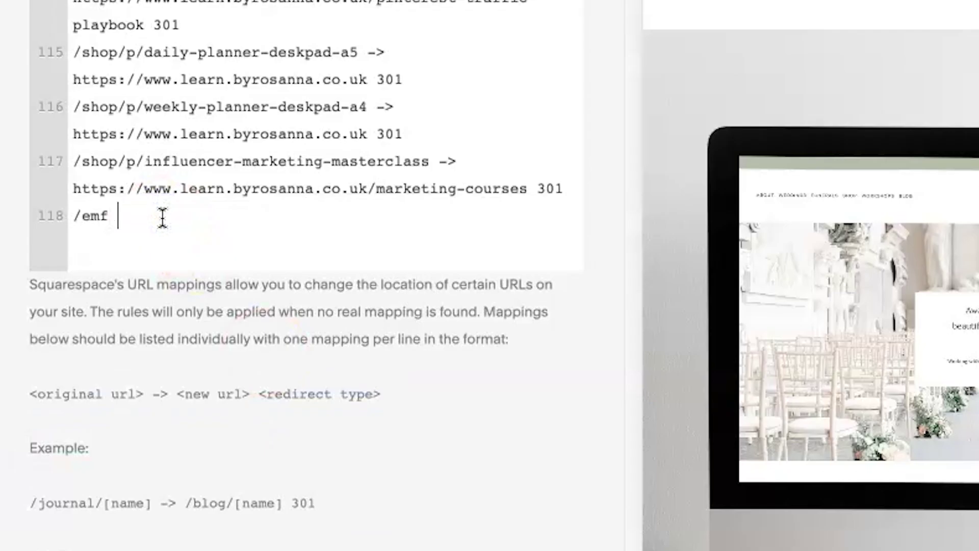
text(->)
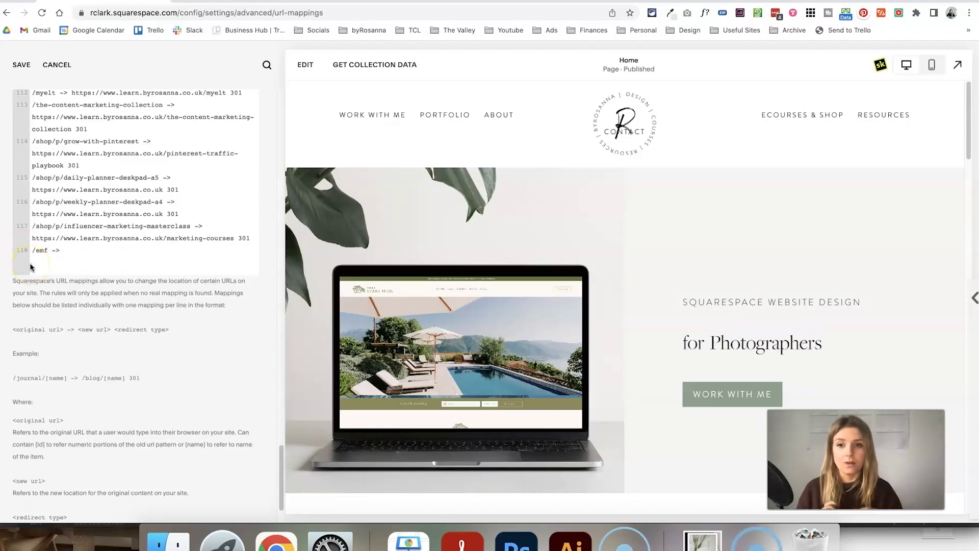
Copy the path /shop/p/email-marketing-flodesk from the product page's address
click(223, 2)
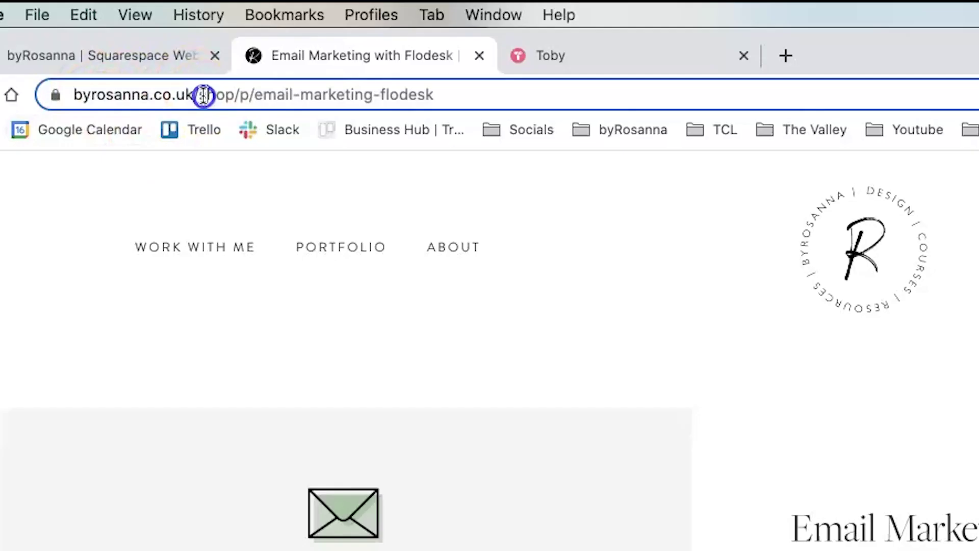
click(173, 13)
click(172, 12)
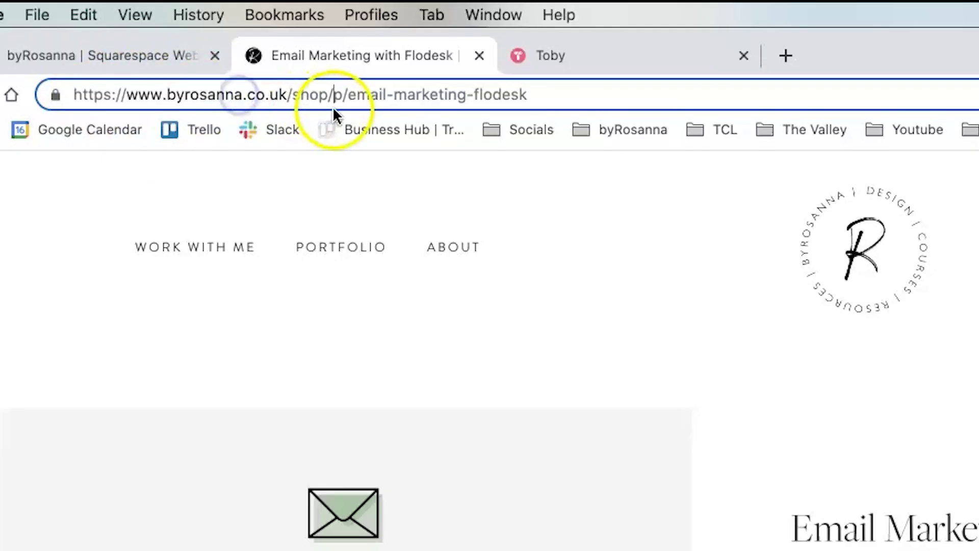
drag(285, 95, 526, 91)
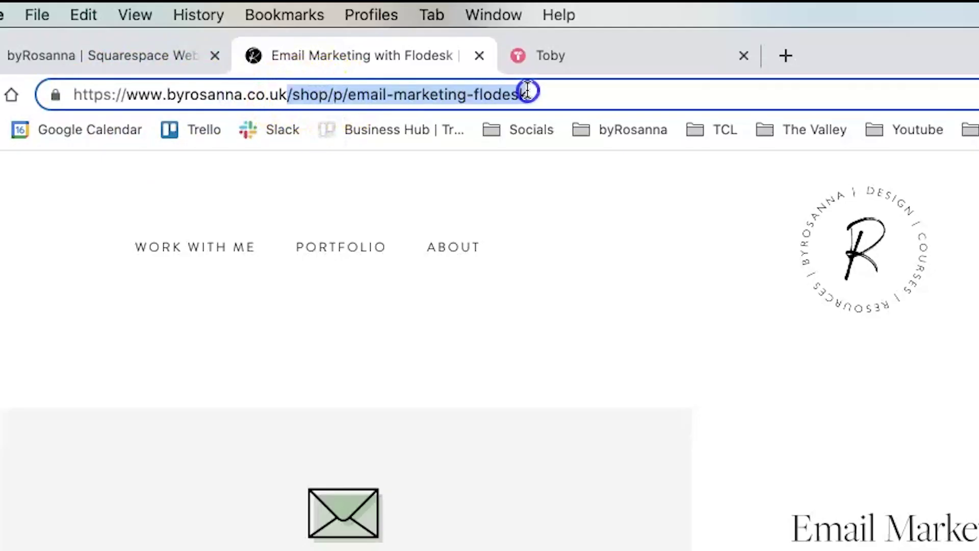
right_click(481, 96)
click(523, 231)
Complete line 118 as '/emf -> /shop/p/email-marketing-flodesk 301' and save the mappings
click(41, 55)
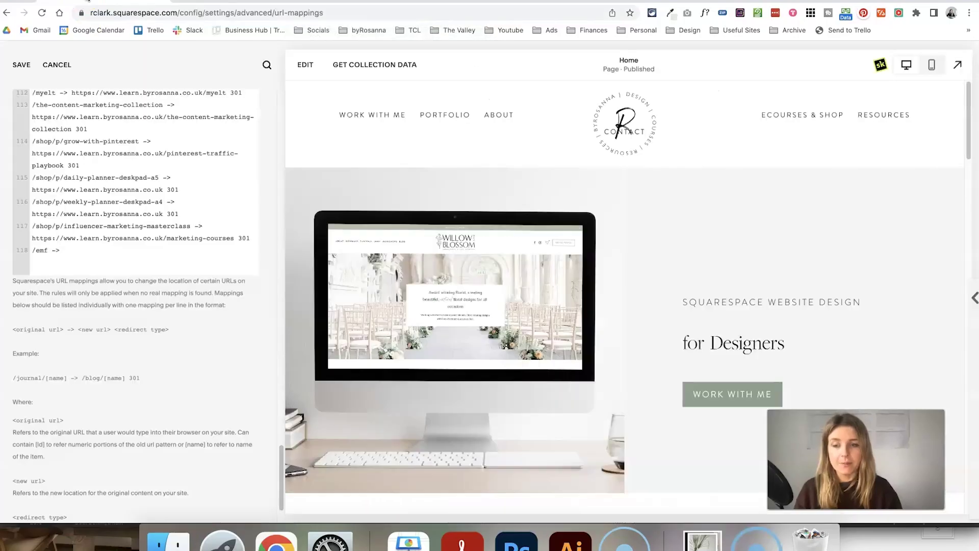
click(177, 247)
key(super+v)
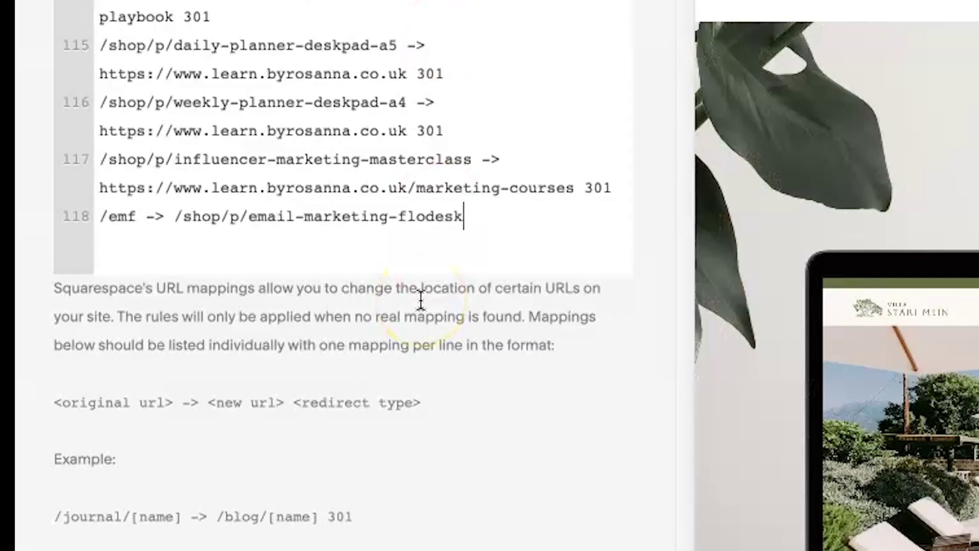
drag(152, 247, 84, 214)
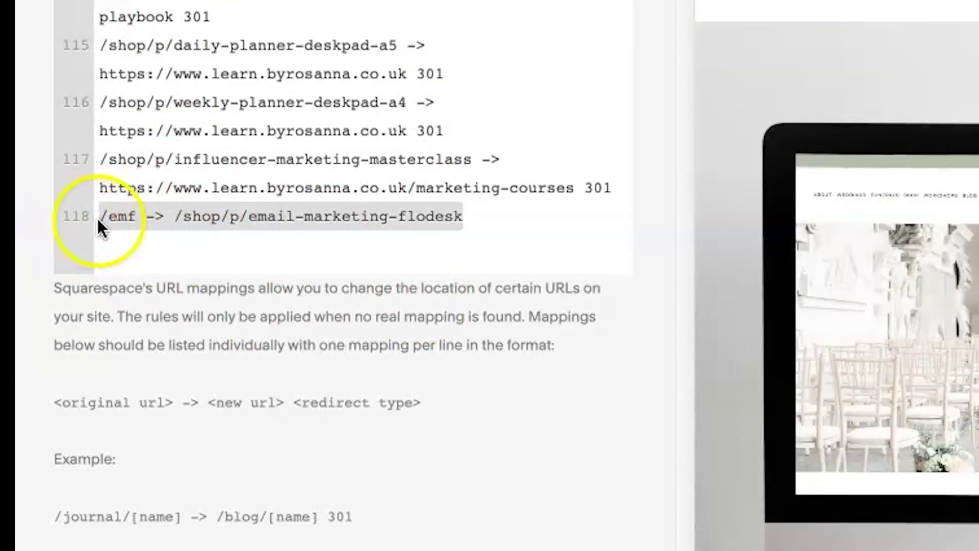
click(134, 230)
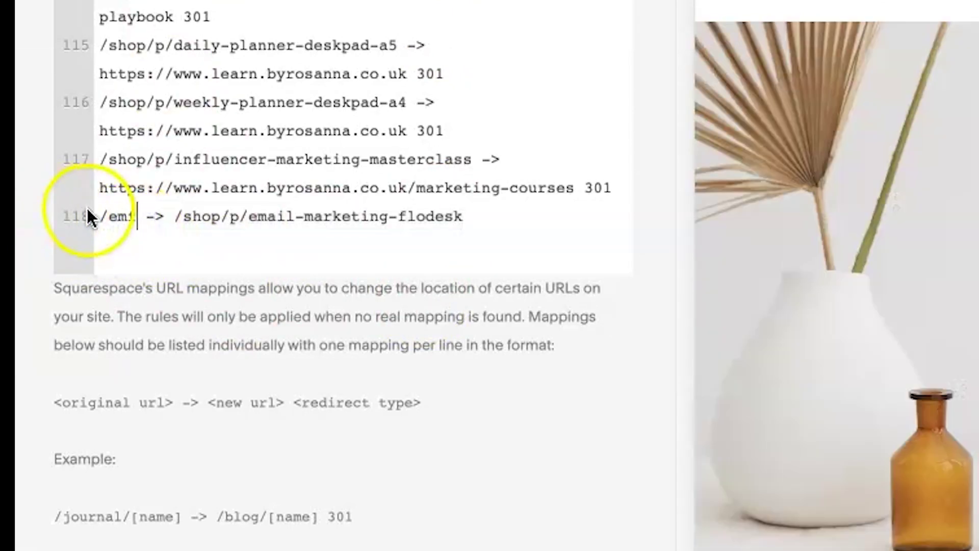
click(138, 213)
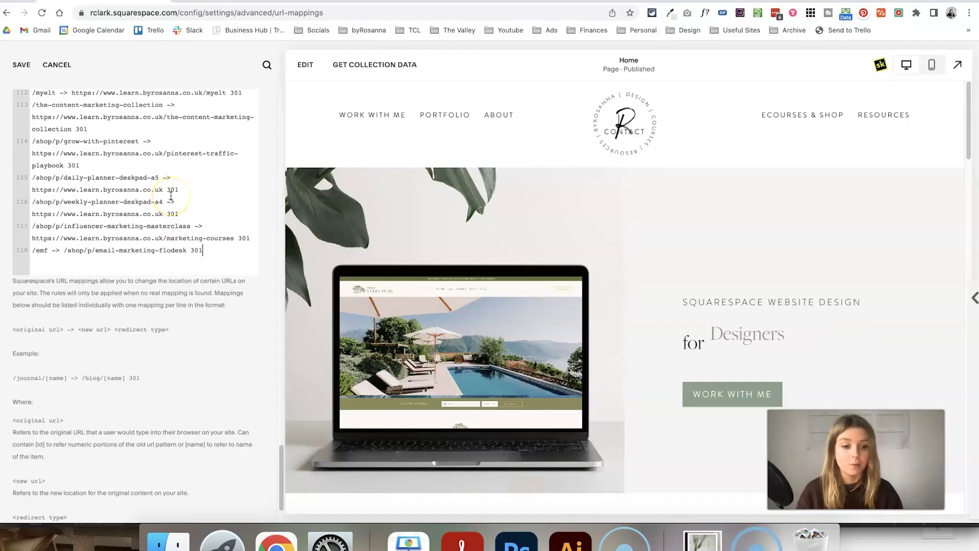
click(21, 64)
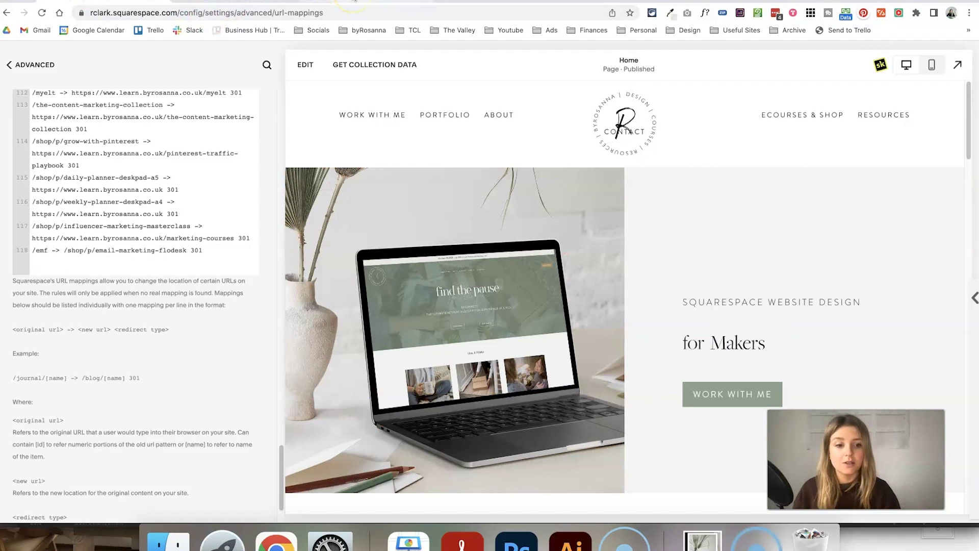
Test byrosanna.co.uk/emf in a new tab, confirming it reaches the Flodesk product page
click(350, 0)
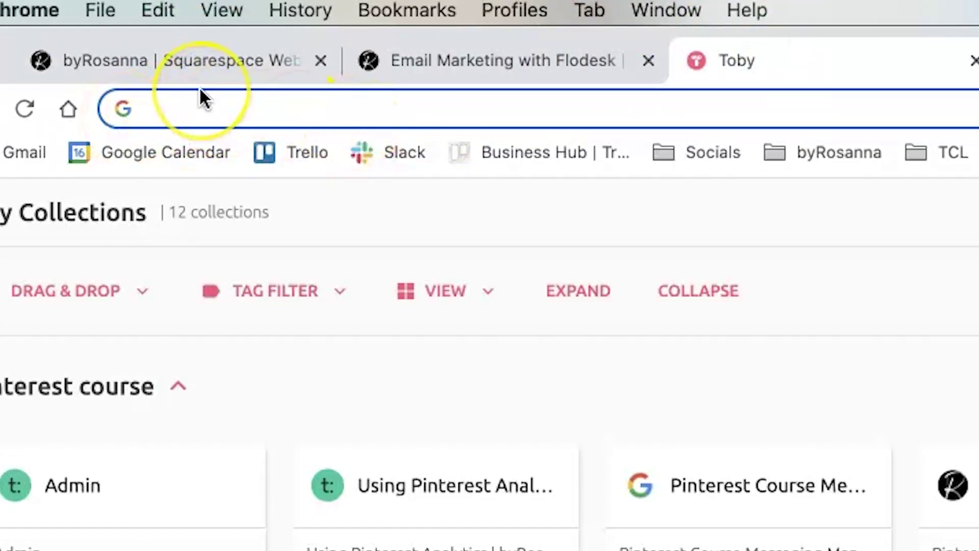
text(byrosanna.co.uk)
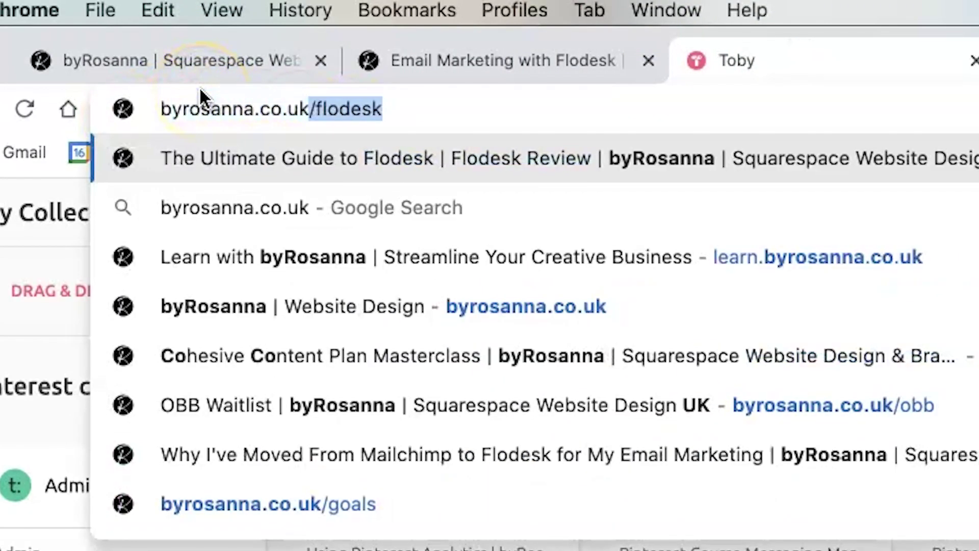
text(/emf)
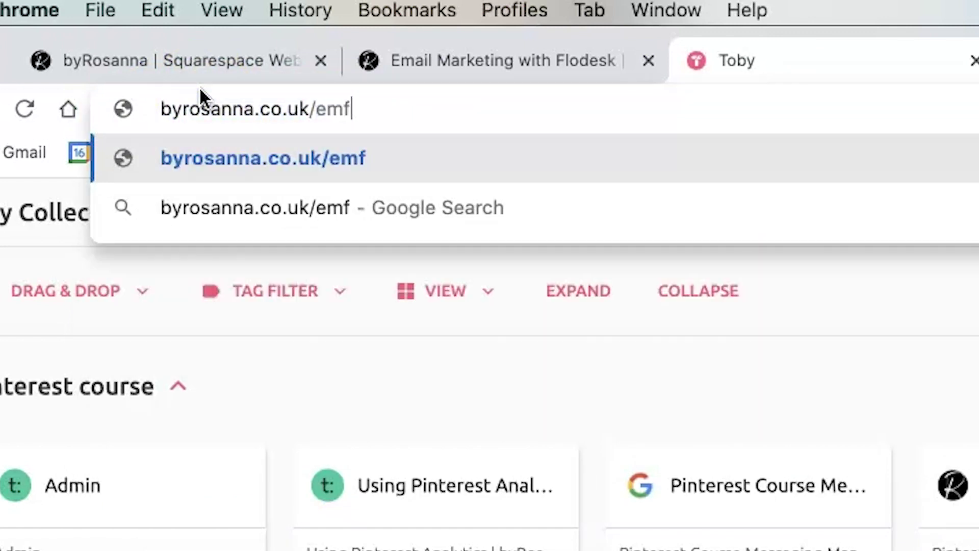
key(Return)
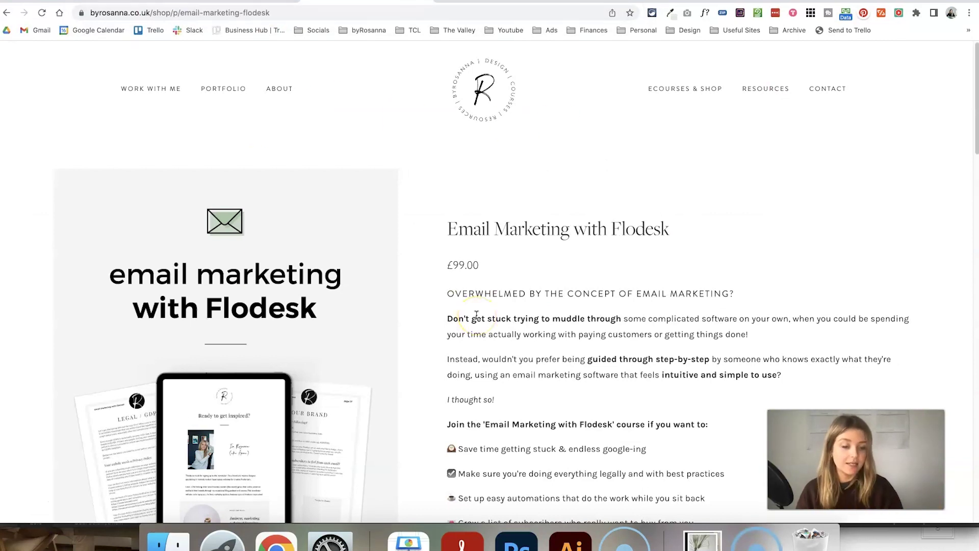
click(145, 13)
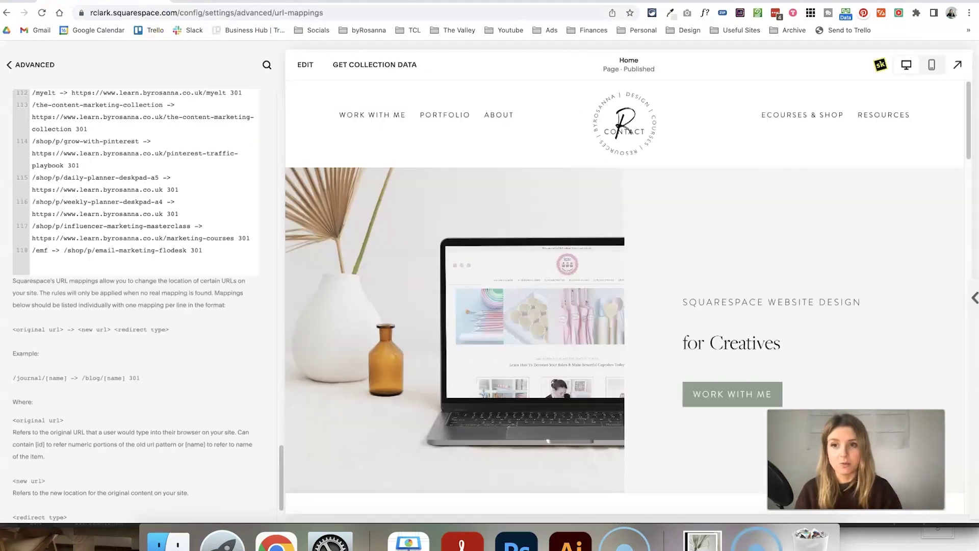
click(38, 3)
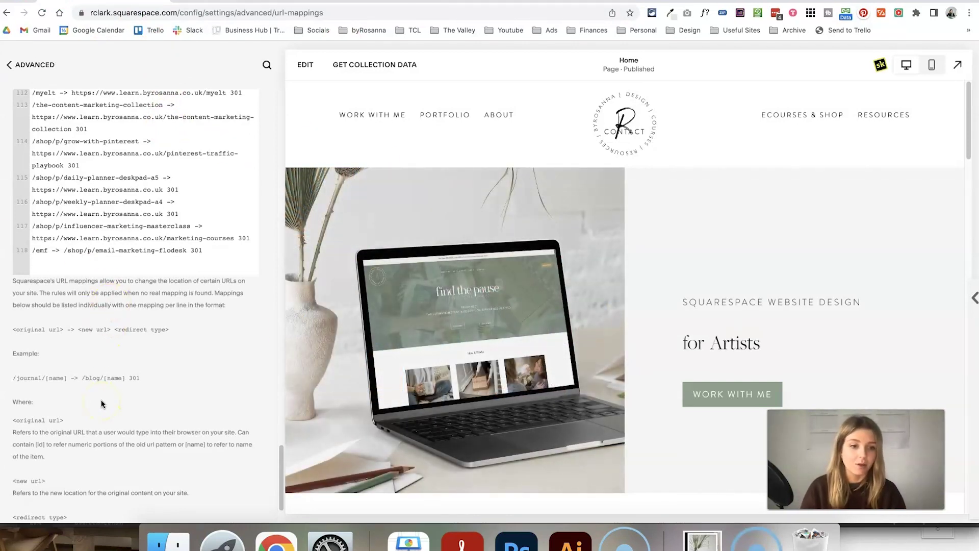
Switch back to the Flodesk product page tab
key(ctrl+Tab)
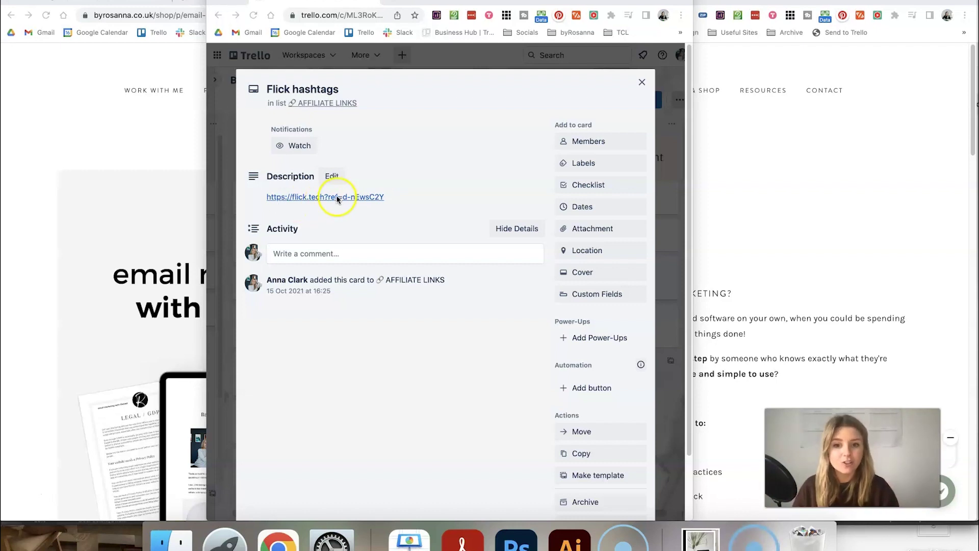
Bring the Squarespace settings window in front of the Trello card
click(334, 297)
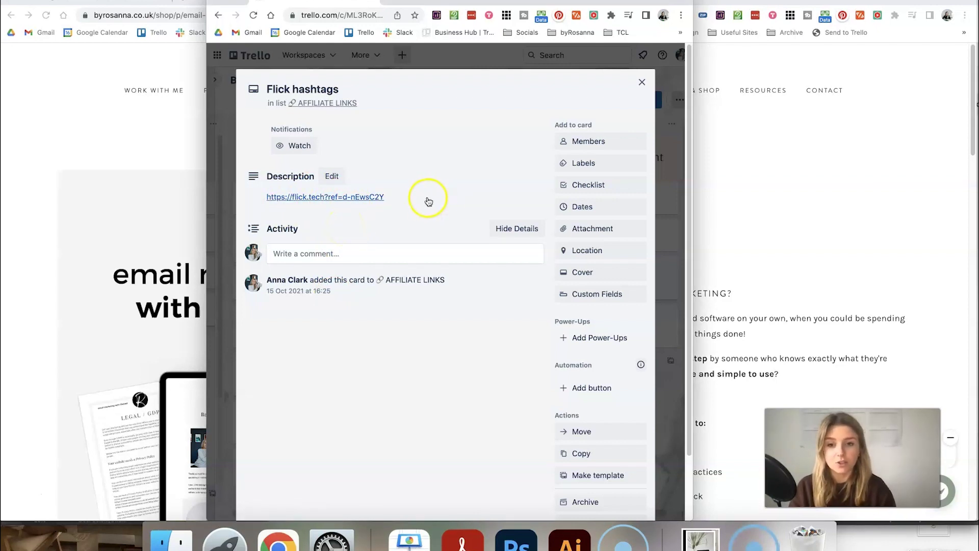
Reopen URL Mappings and start a new line 119 with /flick after rule 118
click(104, 2)
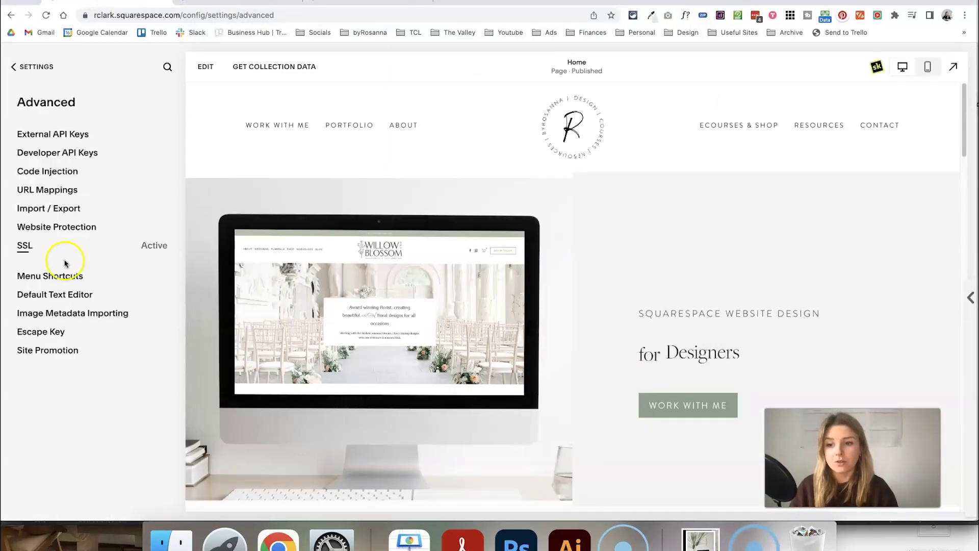
click(48, 190)
scroll(121, 348, down, 20)
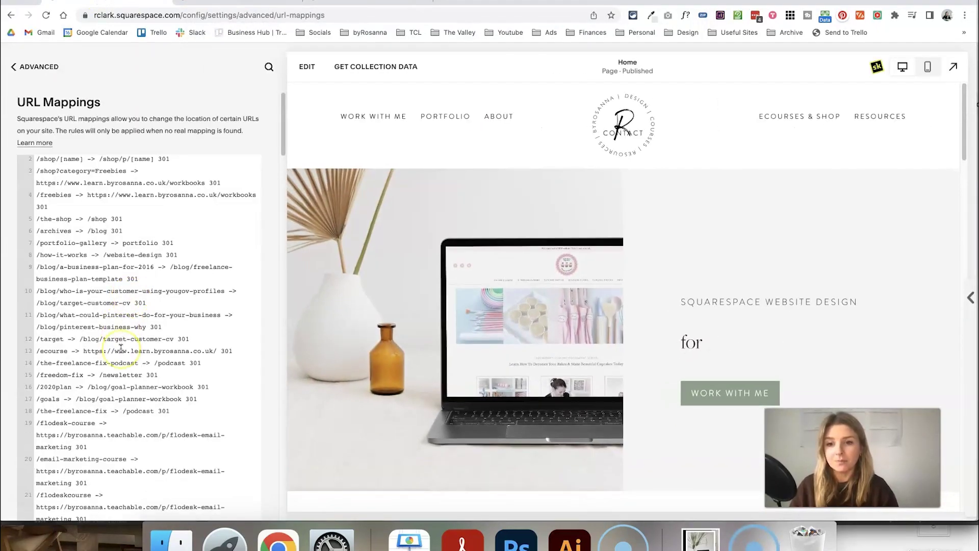
scroll(120, 348, down, 5)
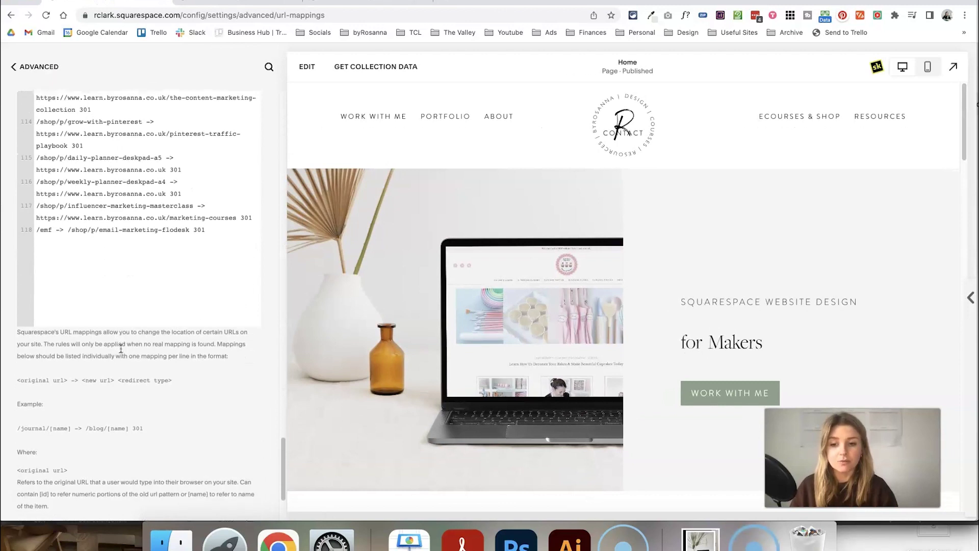
click(175, 281)
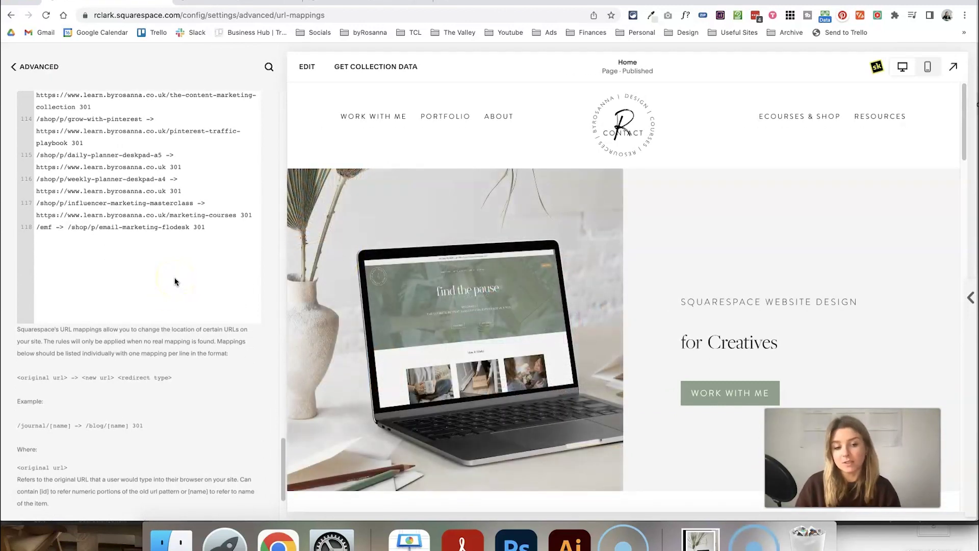
click(215, 230)
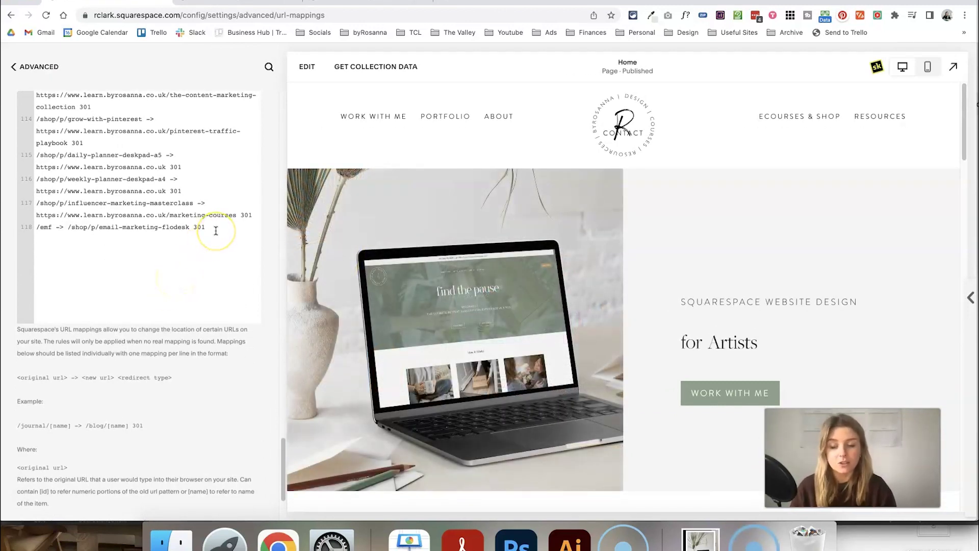
click(216, 231)
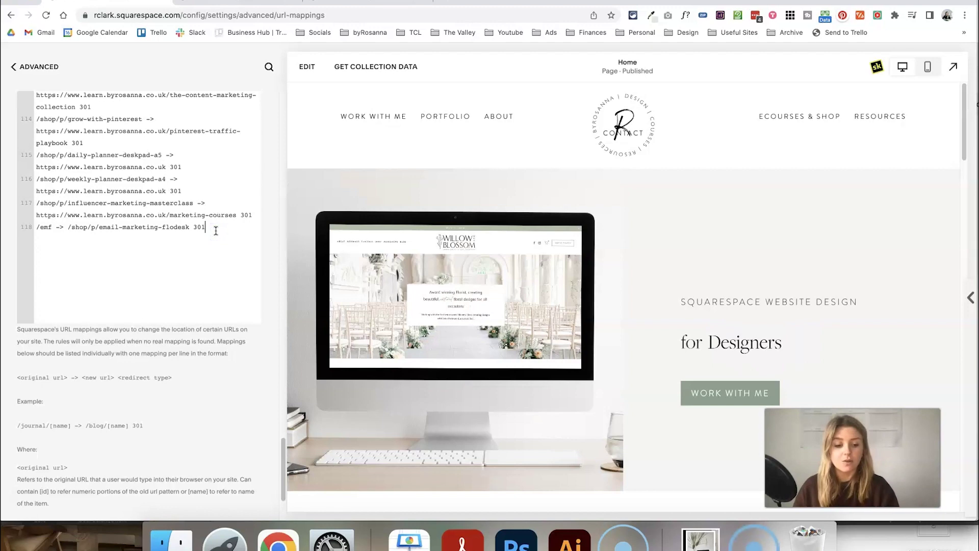
key(Return)
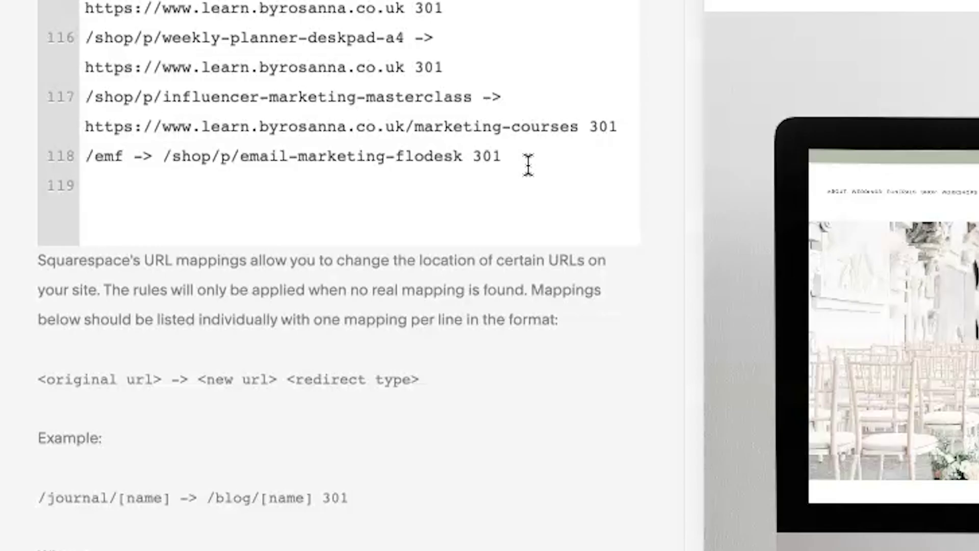
text(/flick ->)
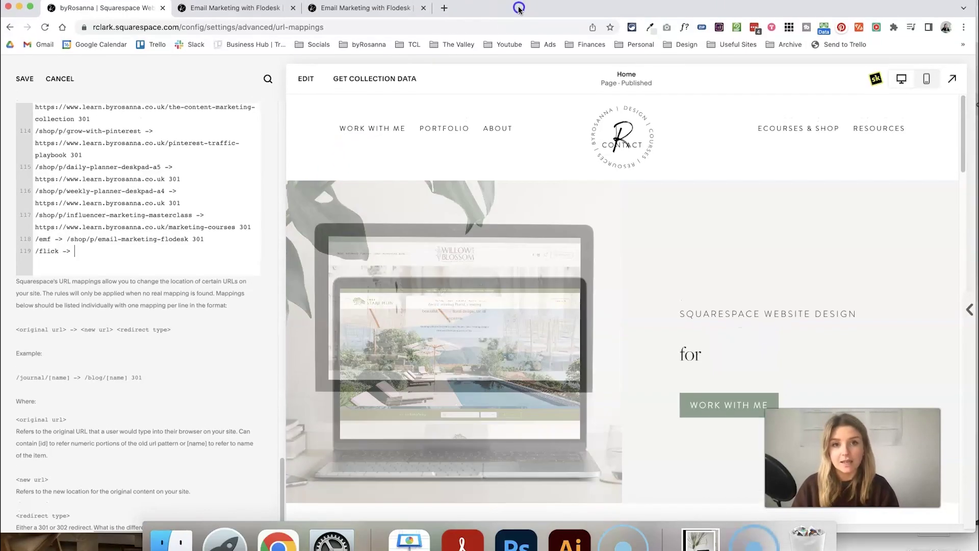
Edit the Flick hashtags card description in Trello and select the Flick affiliate link
key(super+grave)
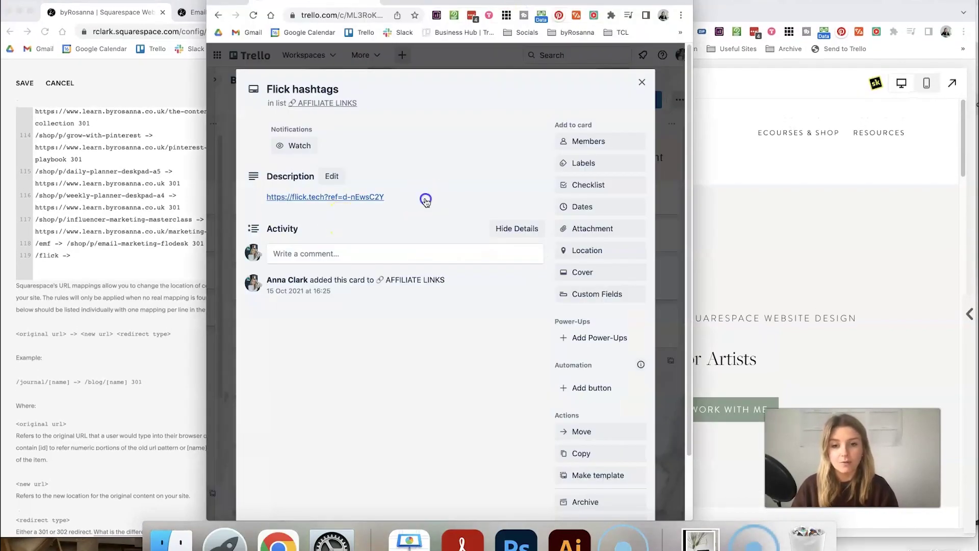
click(422, 199)
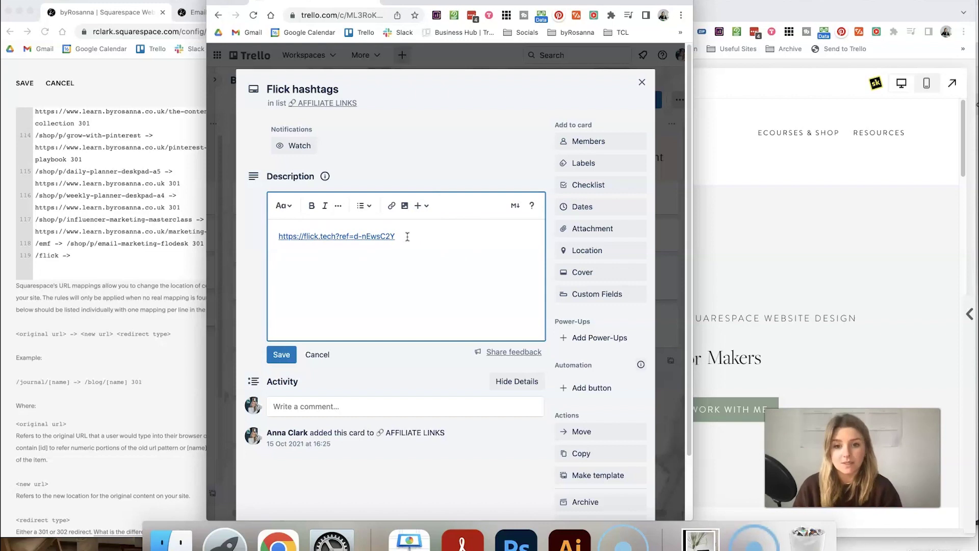
drag(400, 236, 276, 236)
key(super+c)
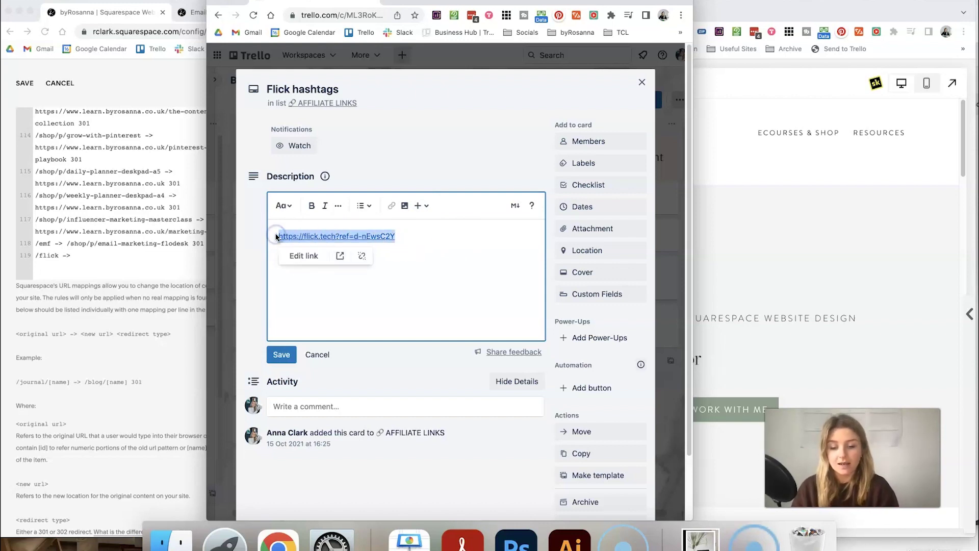
Paste the Flick affiliate link after '/flick -> ' on mapping line 119
click(103, 252)
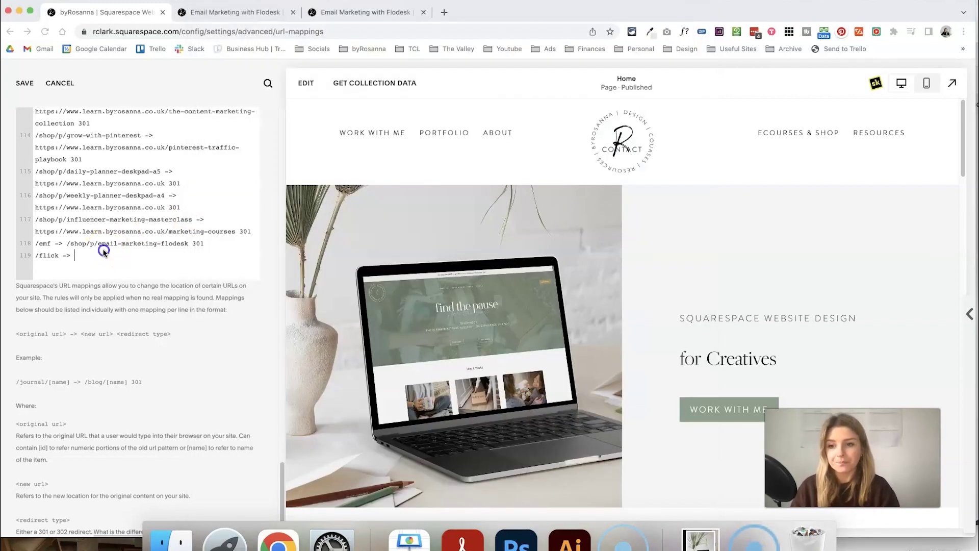
key(super+v)
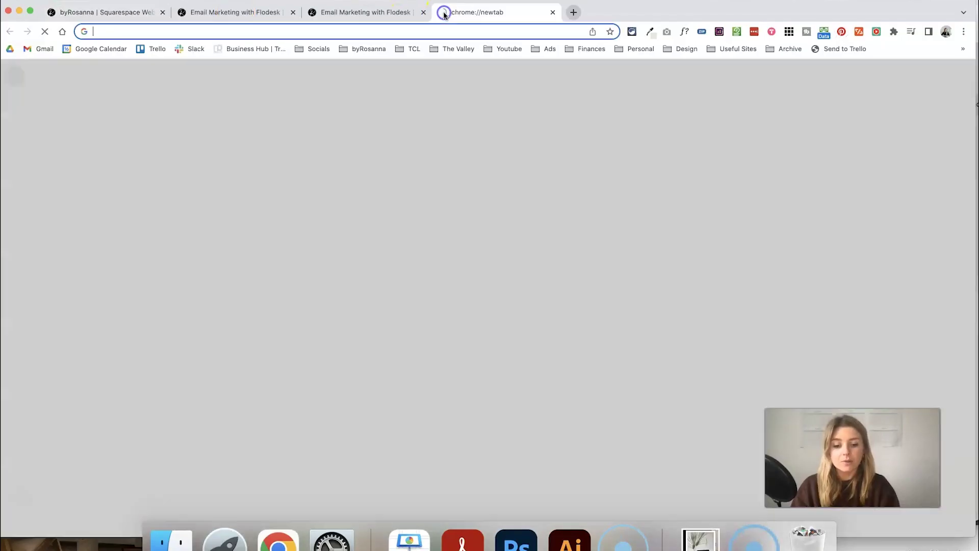
Load byrosanna.co.uk/flick and confirm it lands on flick.social with the affiliate ref parameter
text(byrosanna.co.uk/f)
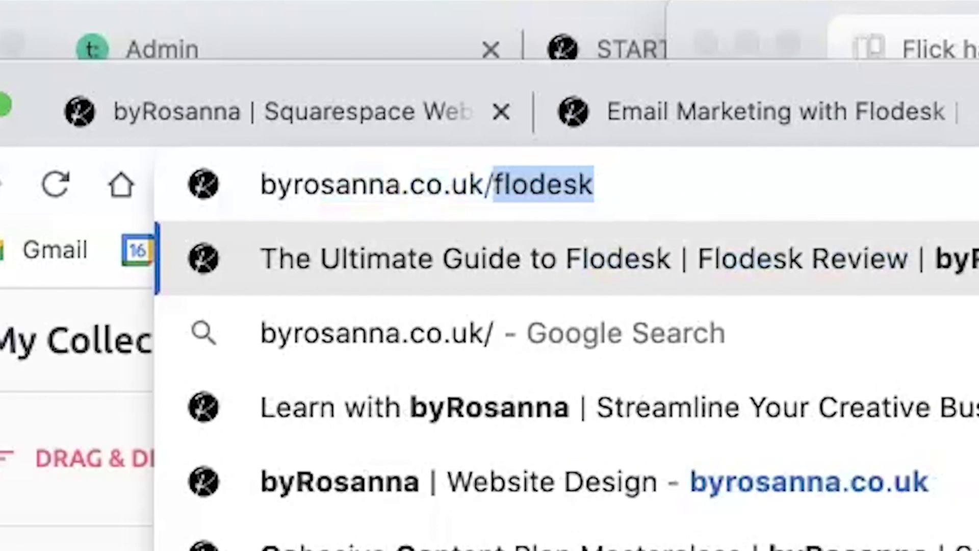
text(lick)
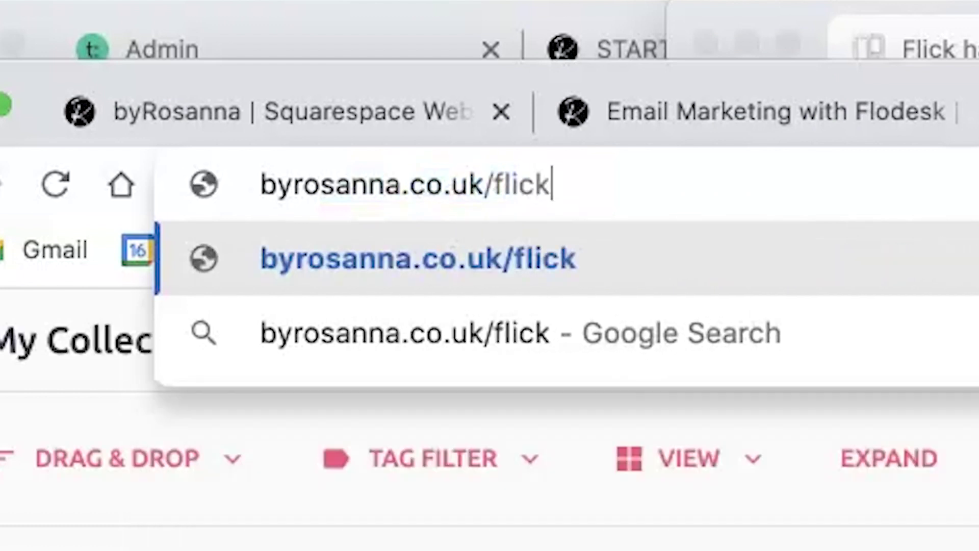
key(Return)
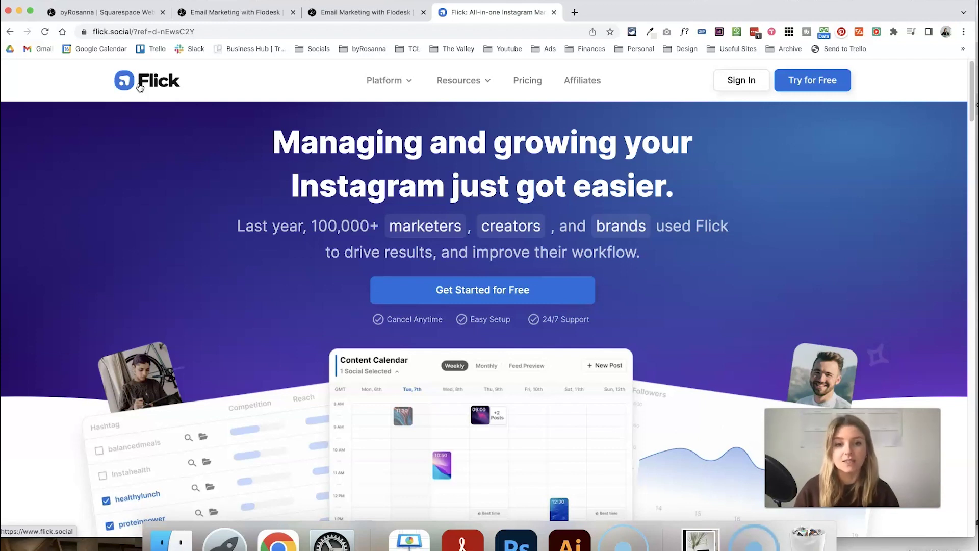
click(131, 33)
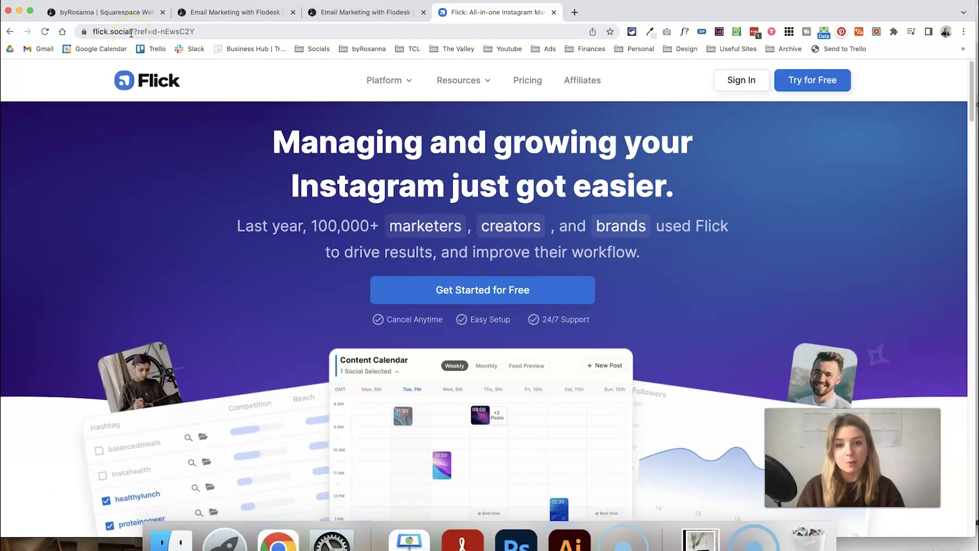